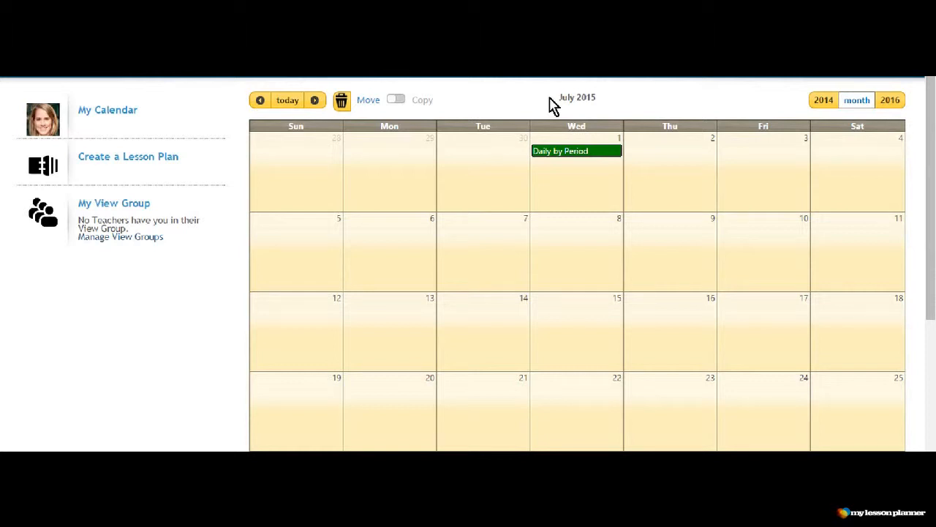
- Open the Daily by Period lesson plan on July 1, 2015 and look through its periods
click(589, 151)
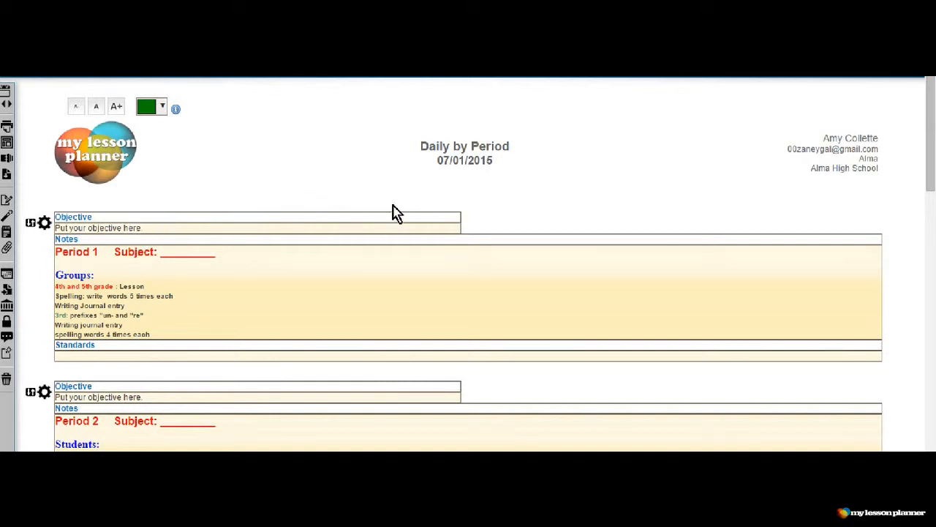
scroll(393, 212, down, 5)
scroll(392, 204, down, 6)
scroll(392, 204, down, 5)
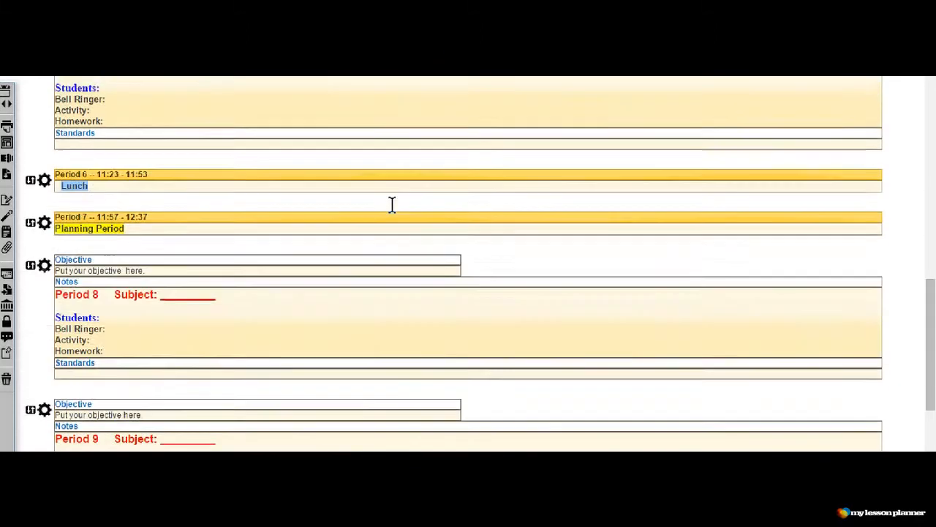
scroll(392, 205, up, 5)
scroll(393, 213, up, 9)
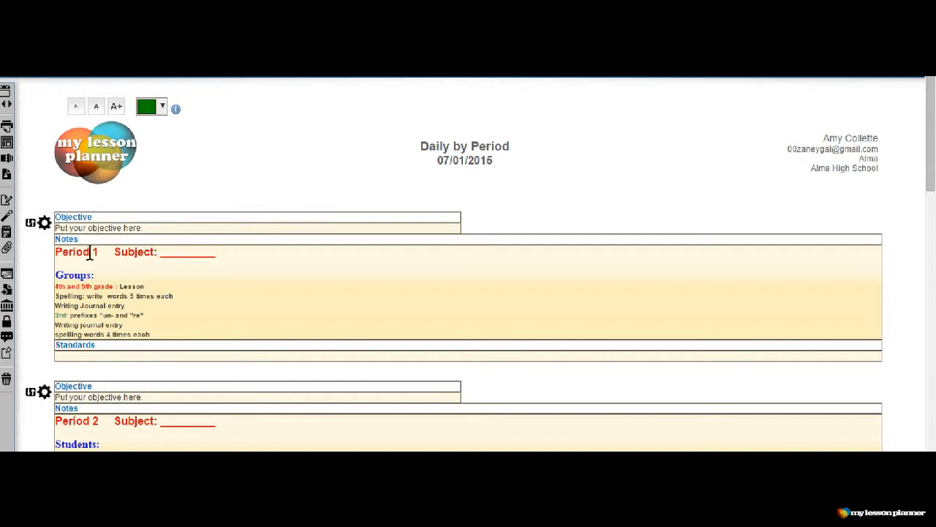
- Save the lesson plan as a template titled "My Template" with the description "This template has all subjects in one day"
click(8, 292)
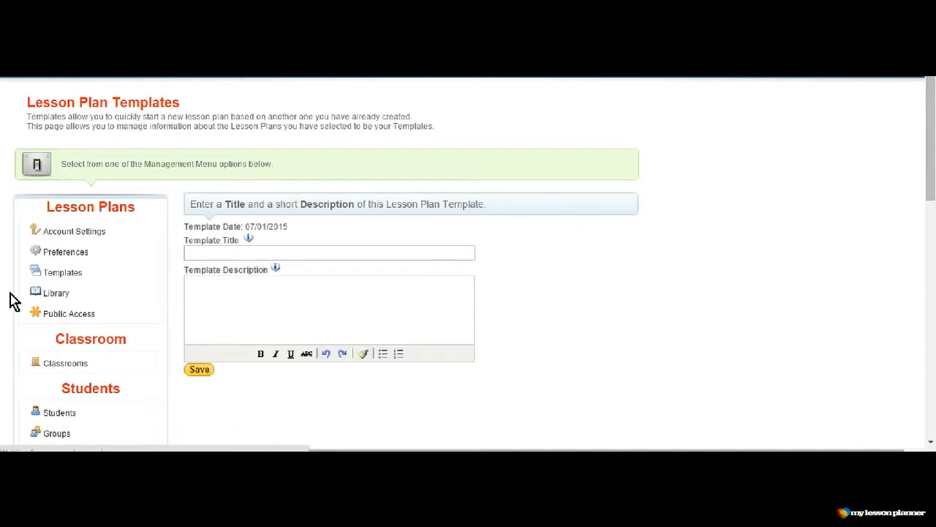
click(207, 251)
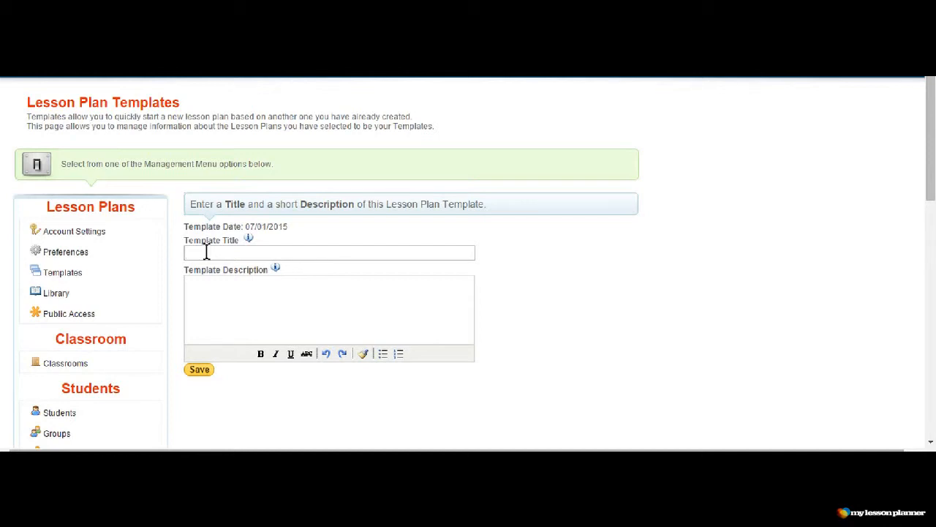
text(My Template)
click(219, 292)
text(This template has all subjects in a)
text(ne day)
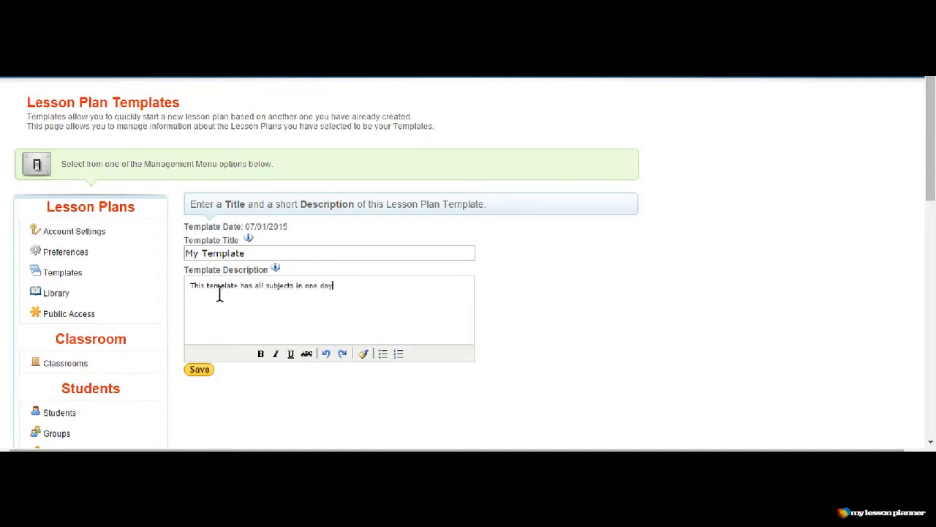
click(199, 371)
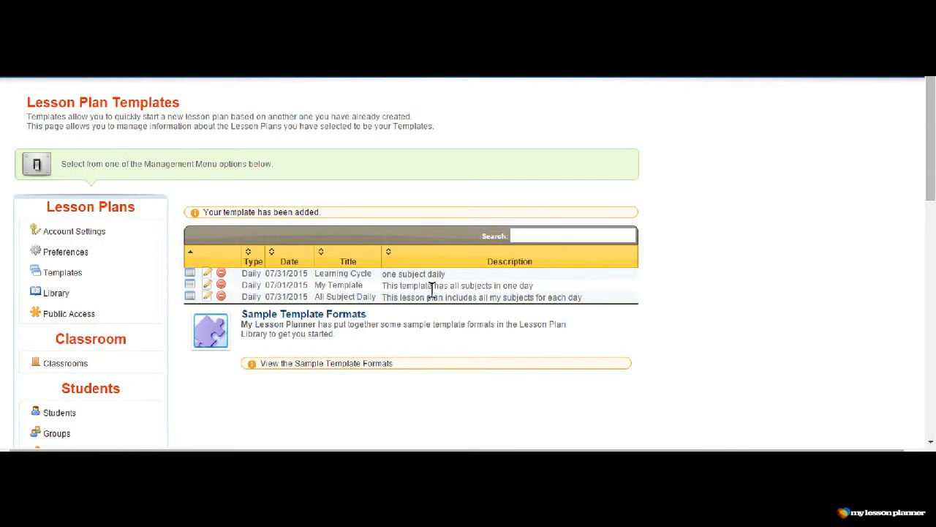
- Reopen and save the title and description details of My Template, and open its lesson plan for editing, dismissing the template notice
click(208, 286)
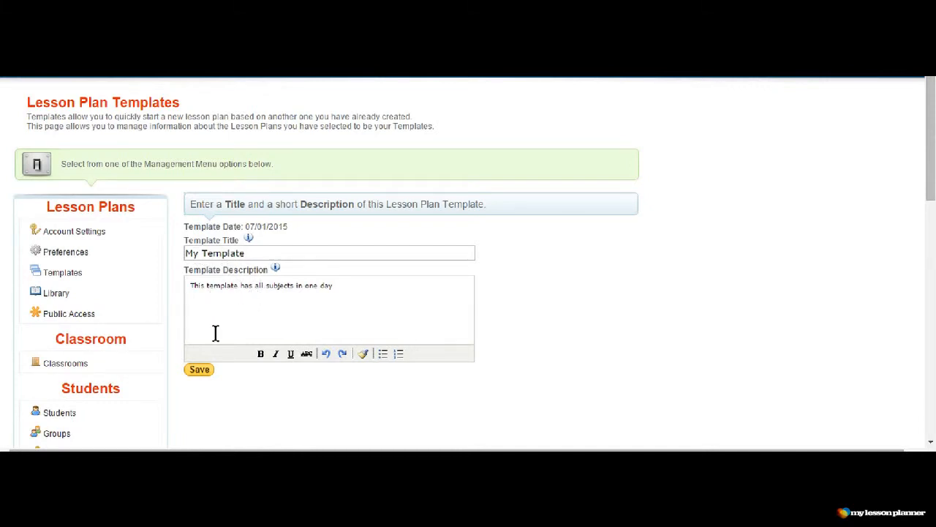
click(208, 375)
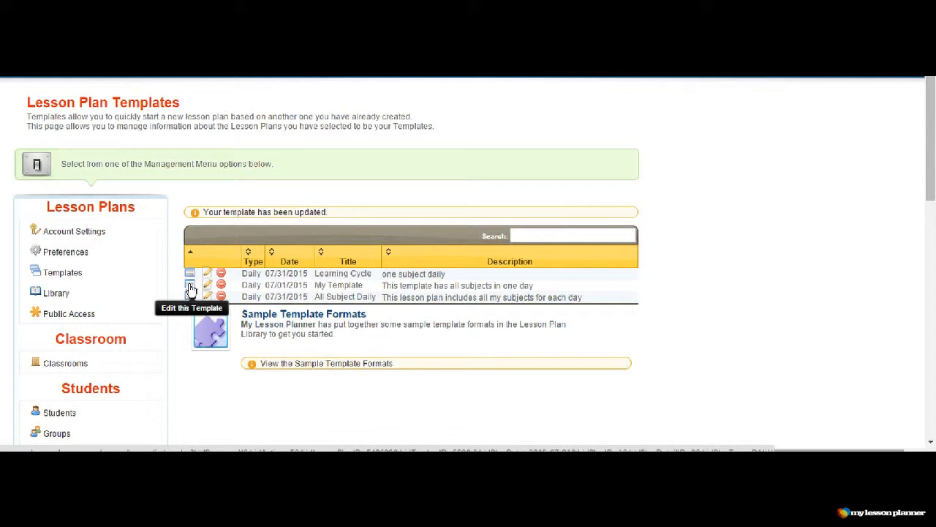
click(189, 286)
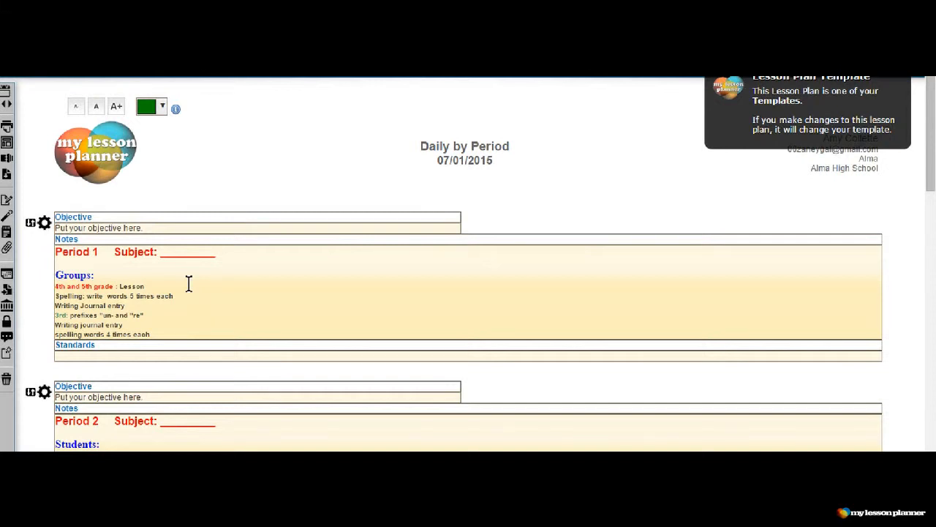
mouse_move(785, 141)
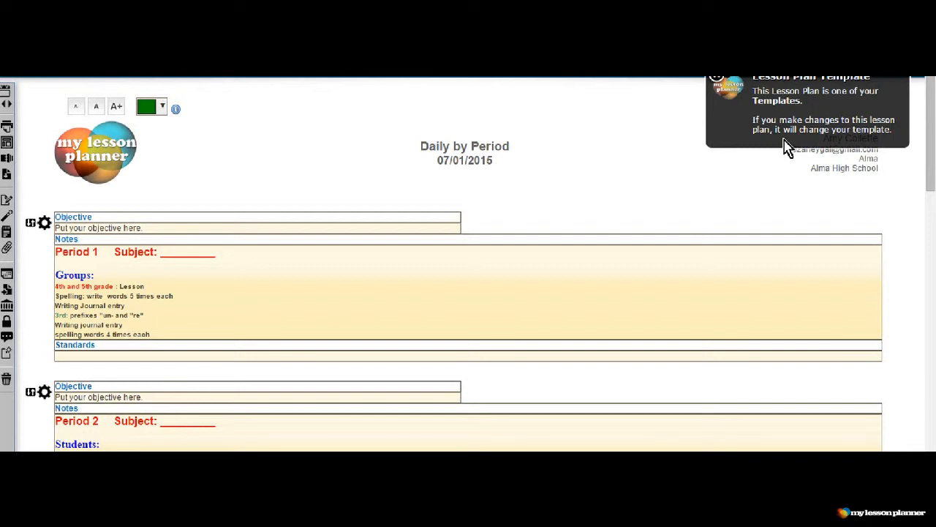
click(718, 81)
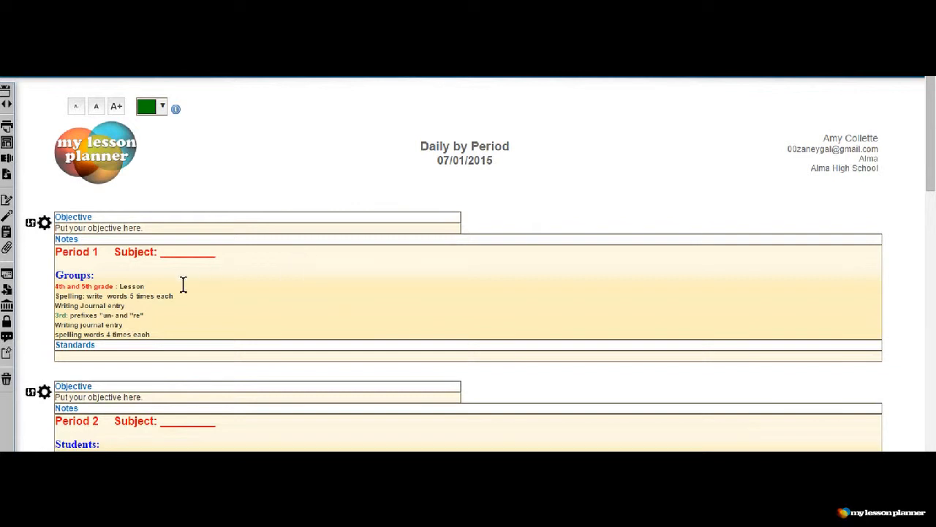
- Replace the "Groups:" heading with "Students:" in the template's Period 1 notes
scroll(282, 292, down, 4)
scroll(284, 296, down, 7)
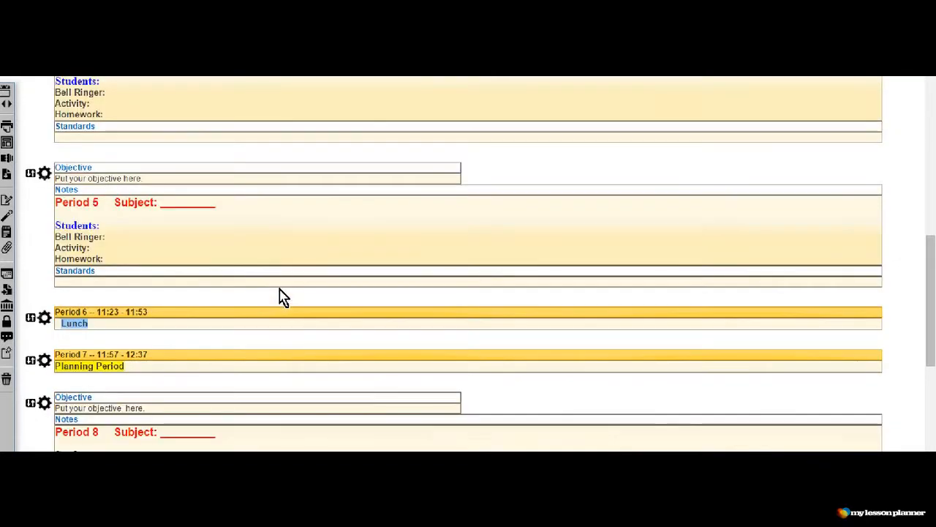
scroll(284, 297, up, 5)
scroll(283, 296, up, 7)
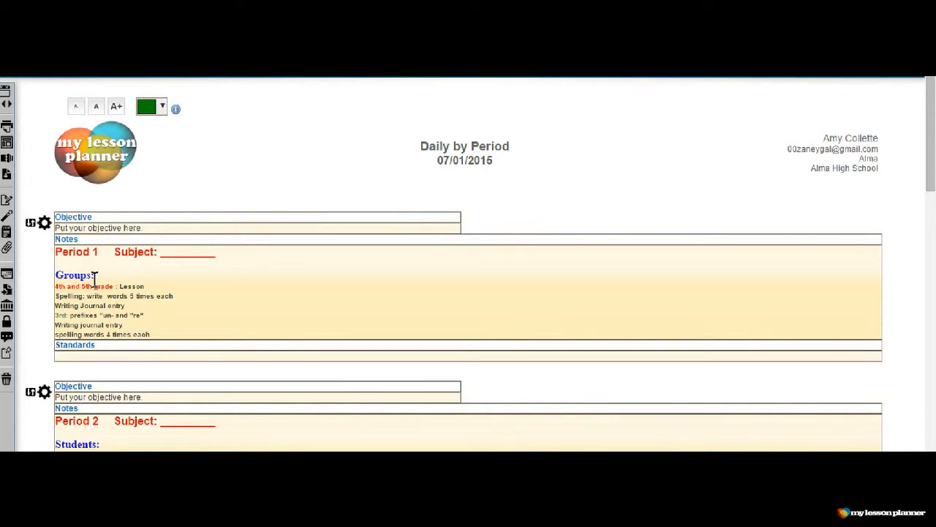
drag(102, 444, 56, 442)
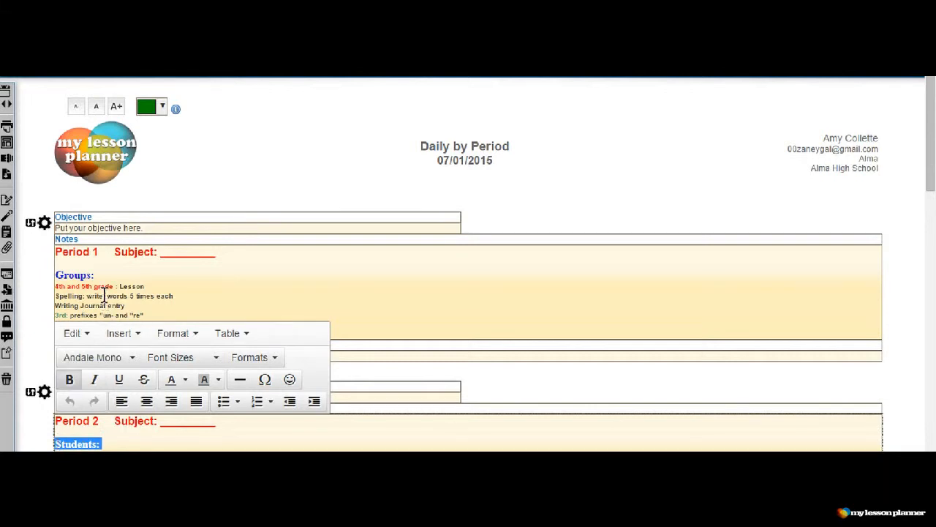
click(93, 275)
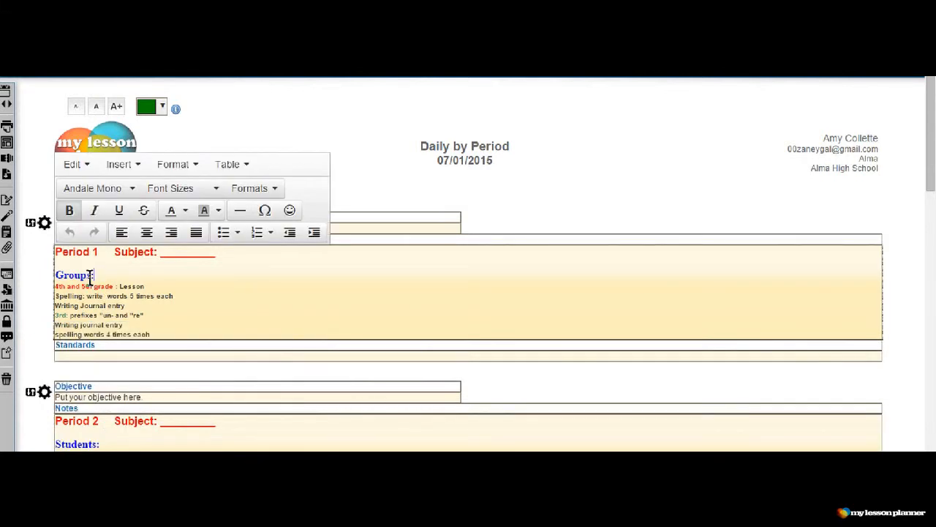
key(BackSpace)
key(BackSpace)
key(BackSpace)
key(BackSpace)
key(BackSpace)
key(BackSpace)
text(Students)
click(401, 199)
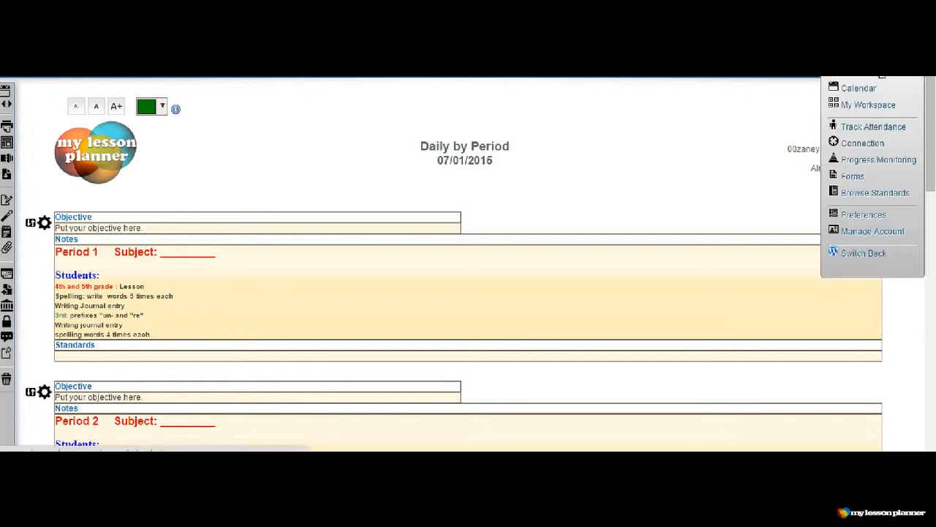
- Create a daily lesson plan for 08/24/2015 from My Template in the current month of the calendar
click(865, 89)
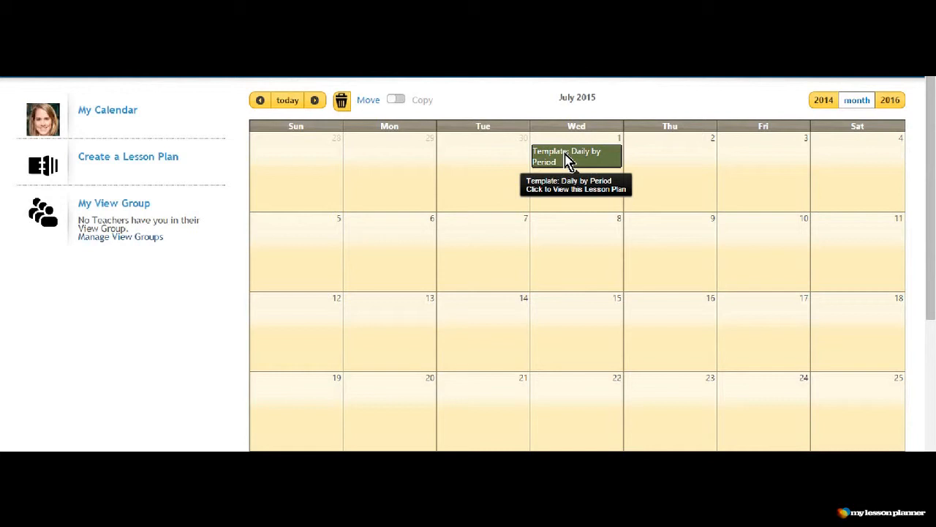
click(287, 103)
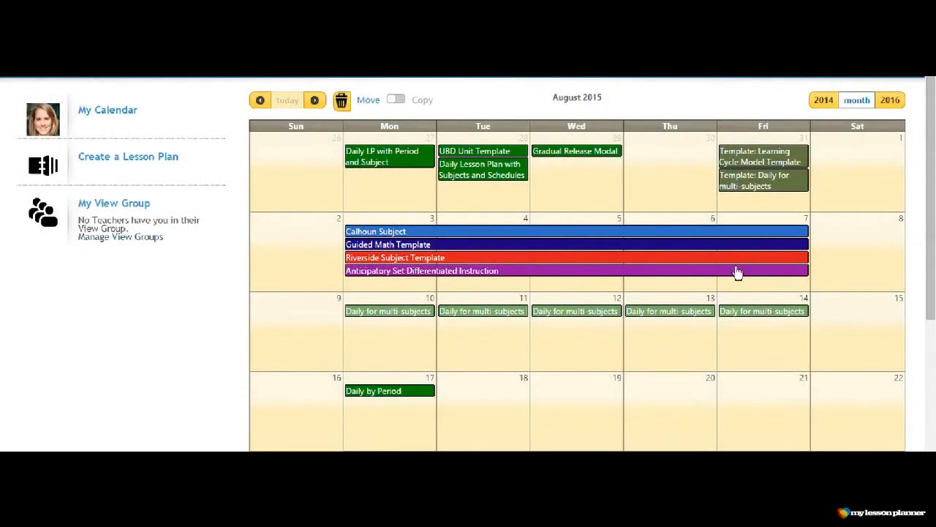
scroll(721, 324, down, 3)
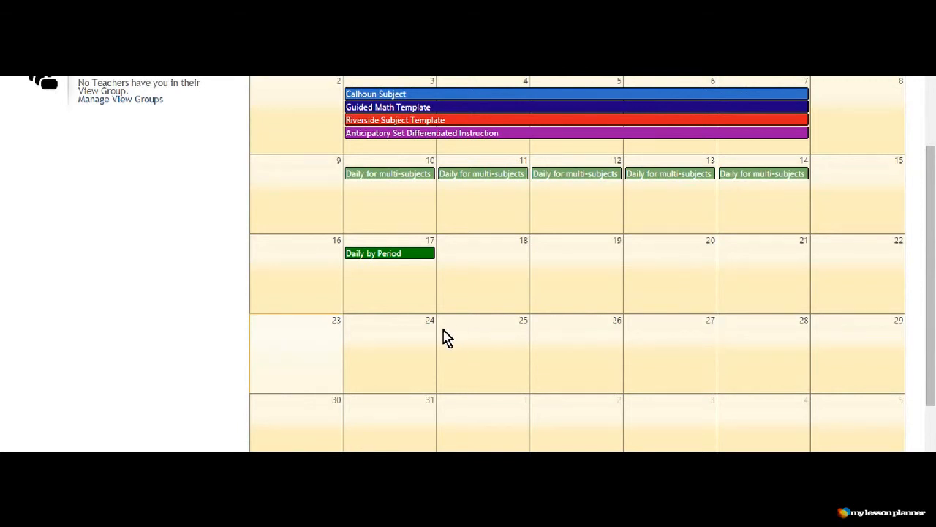
click(388, 345)
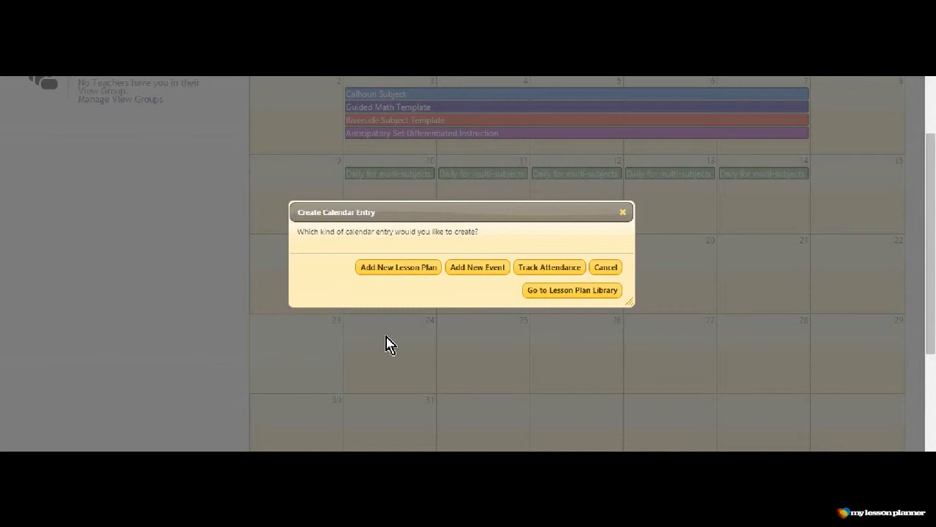
click(407, 271)
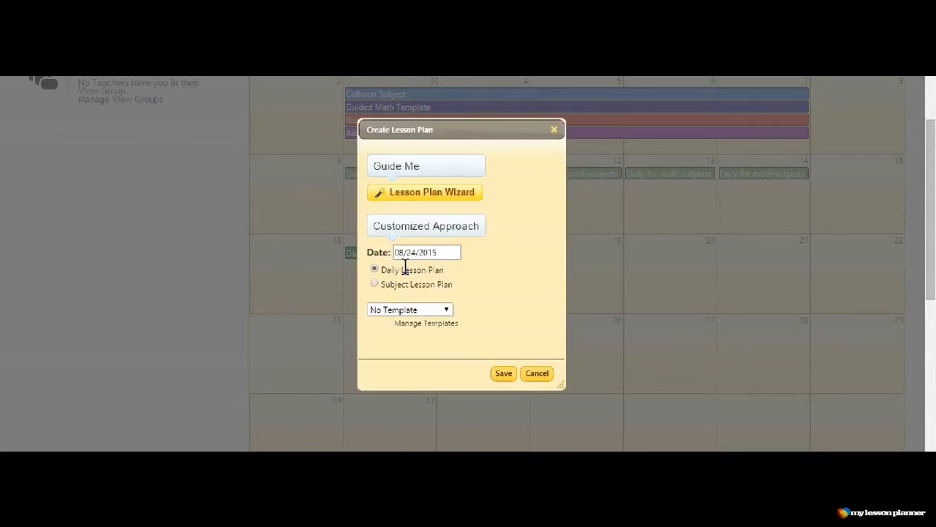
click(444, 310)
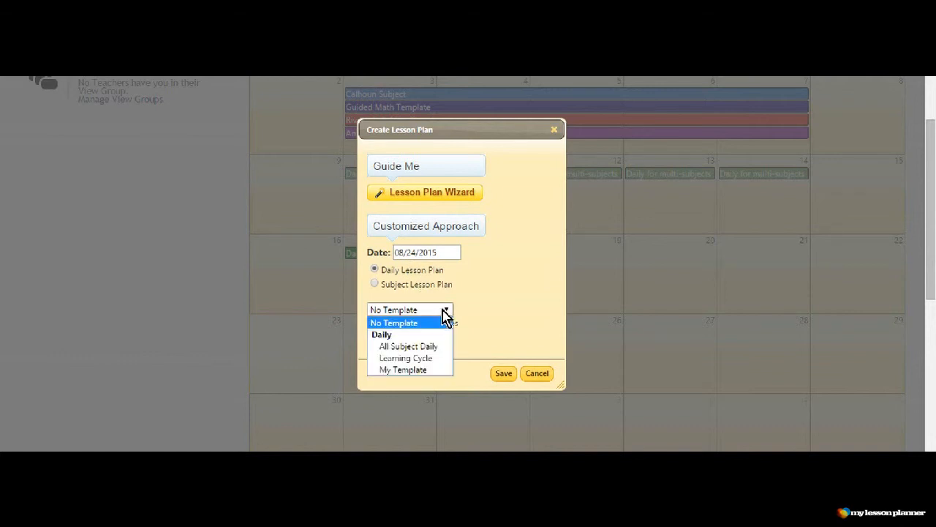
click(411, 370)
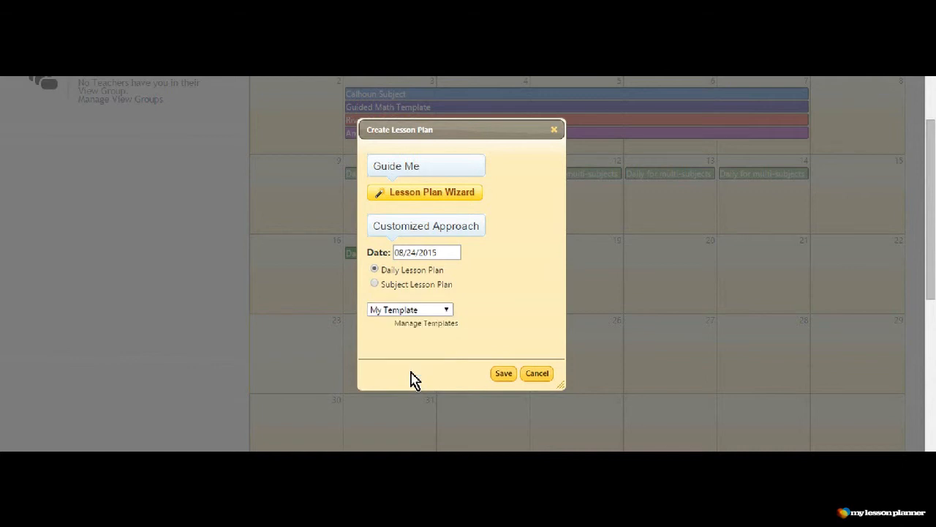
click(511, 375)
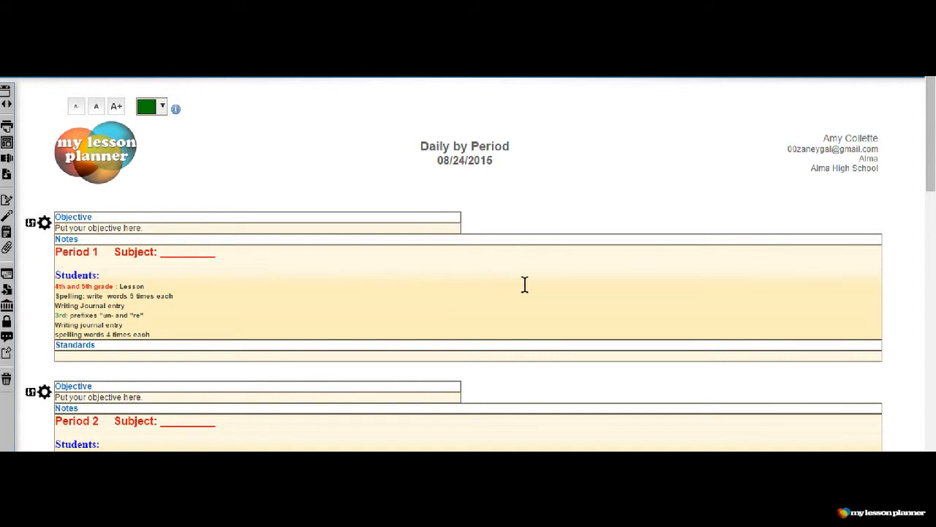
- Go to the preferences and open the lesson plan templates management page
mouse_move(903, 79)
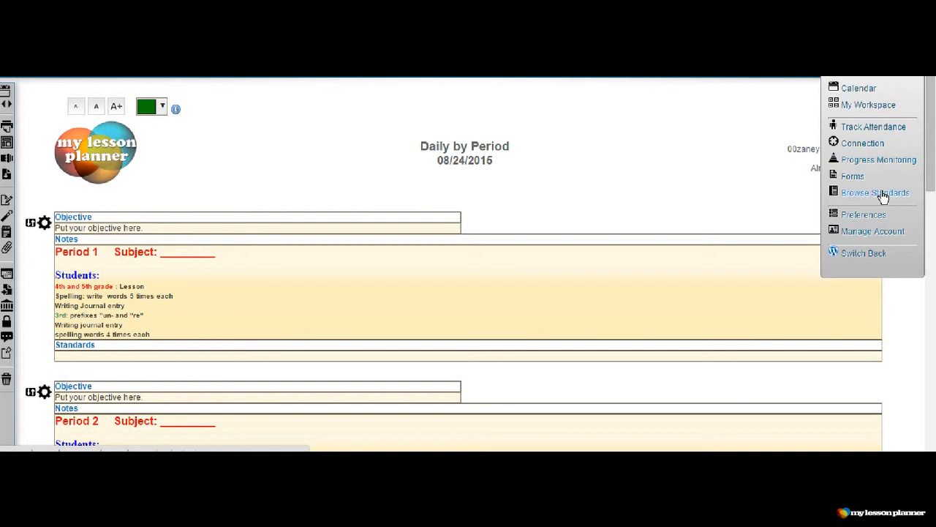
click(879, 213)
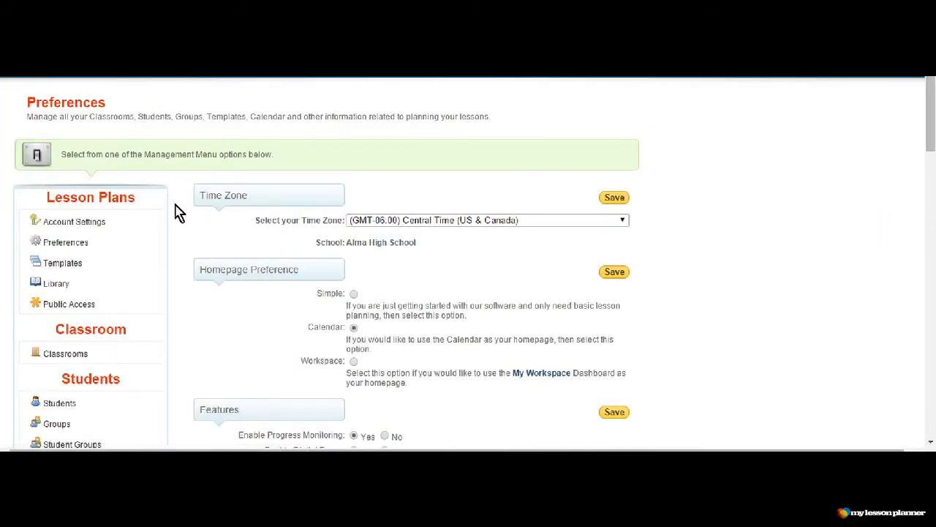
click(55, 267)
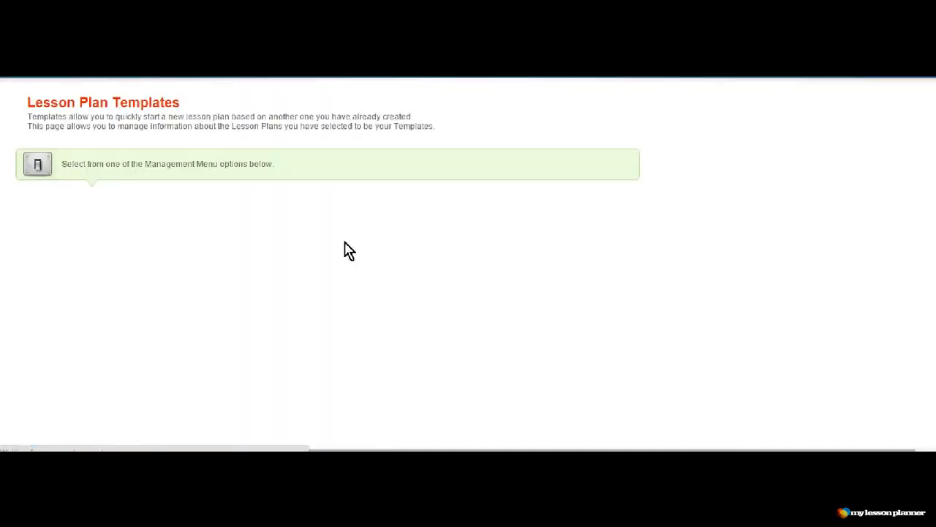